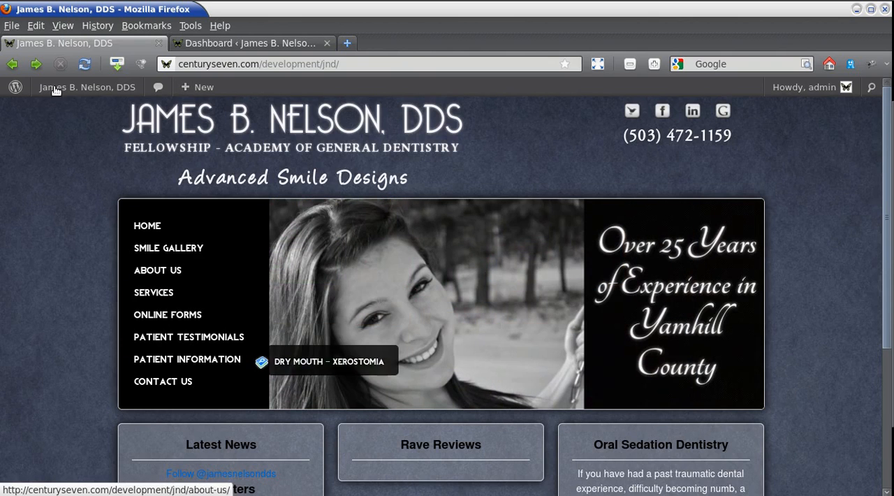
Reload the site's home page and open the Scheduling page listed under Patient Information.
left_click(84, 64)
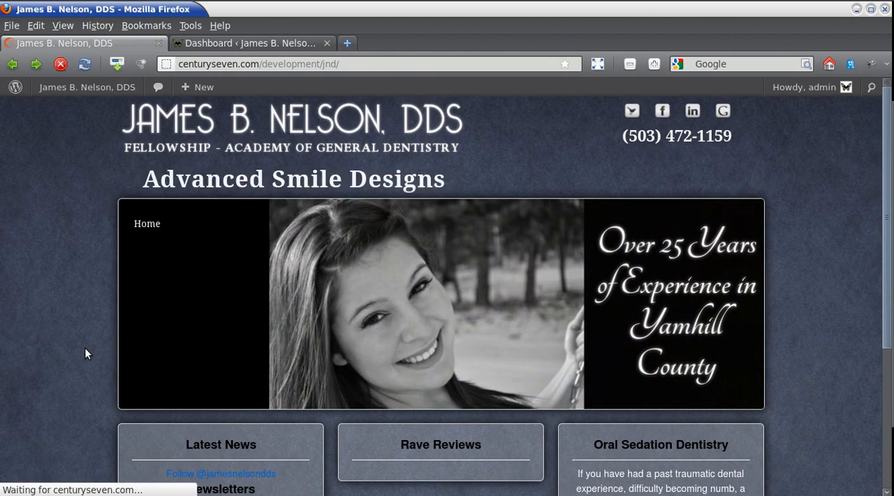
mouse_move(180, 361)
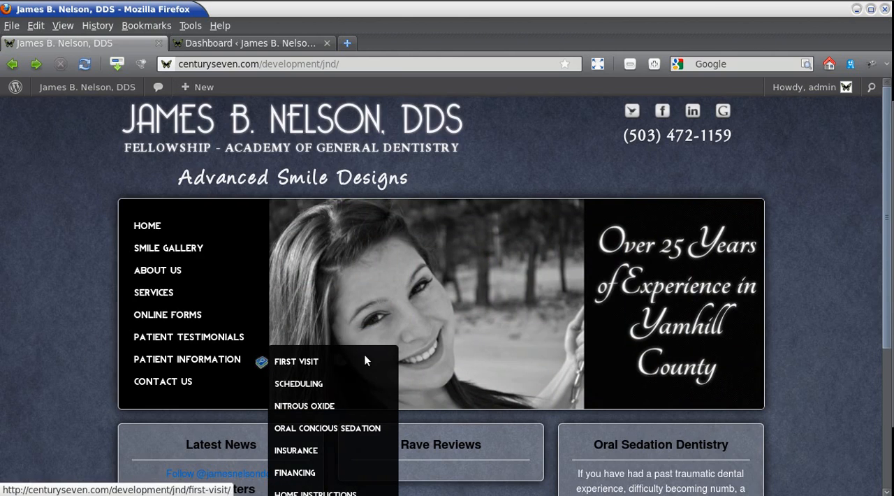
scroll(300, 353, "down", 1)
left_click(301, 347)
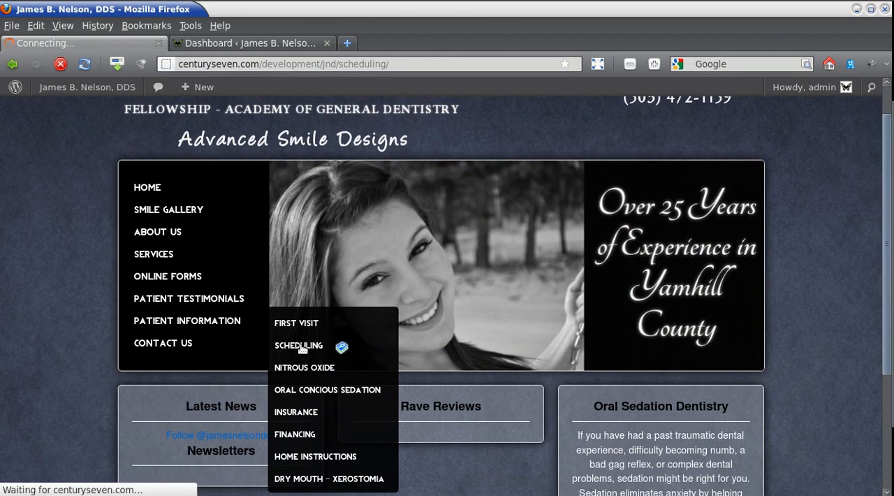
scroll(851, 237, "down", 1)
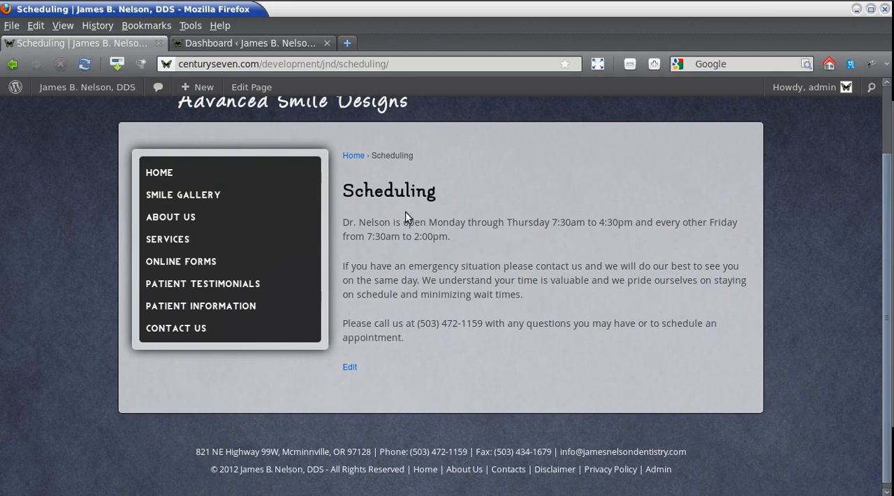
Review the Scheduling page's text and open the page in the WordPress editor.
mouse_move(417, 323)
left_mouse_down()
mouse_move(482, 323)
mouse_move(417, 324)
left_mouse_up()
left_click(484, 323)
left_click(439, 401)
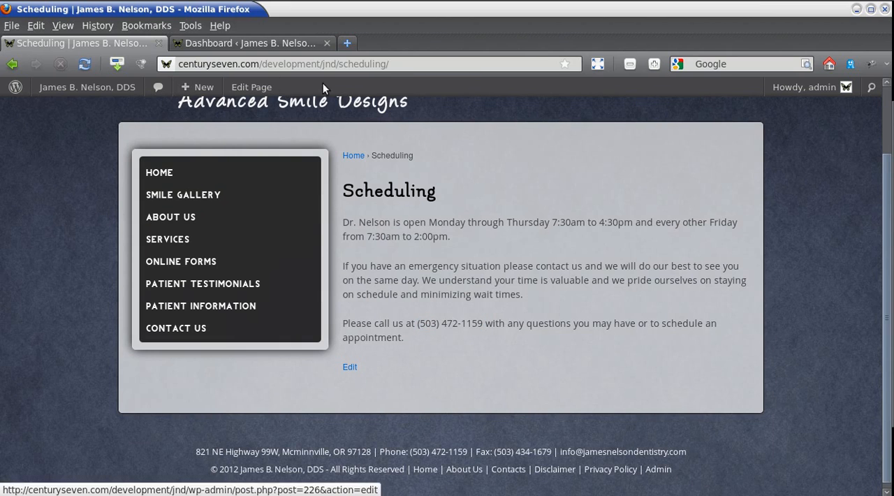
scroll(815, 237, "up", 3)
scroll(489, 293, "down", 3)
left_click(349, 362)
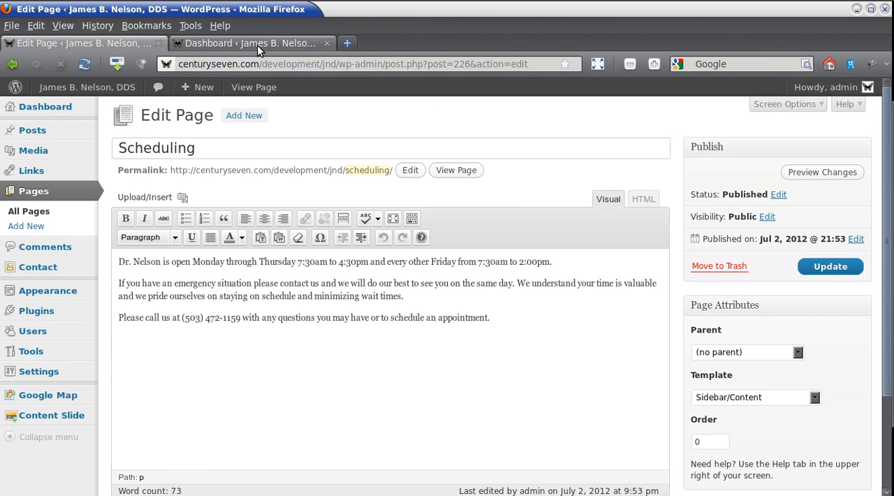
Switch to the WordPress dashboard and open the list of all pages.
left_click(227, 39)
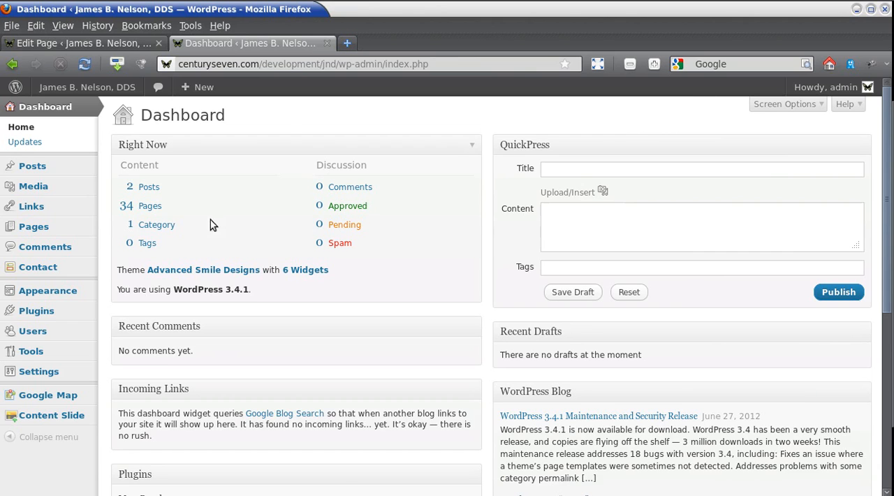
mouse_move(35, 232)
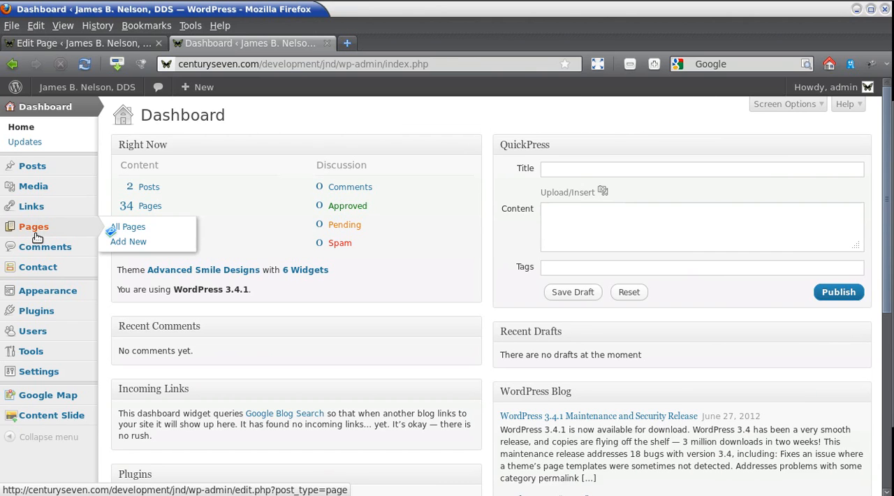
left_click(136, 228)
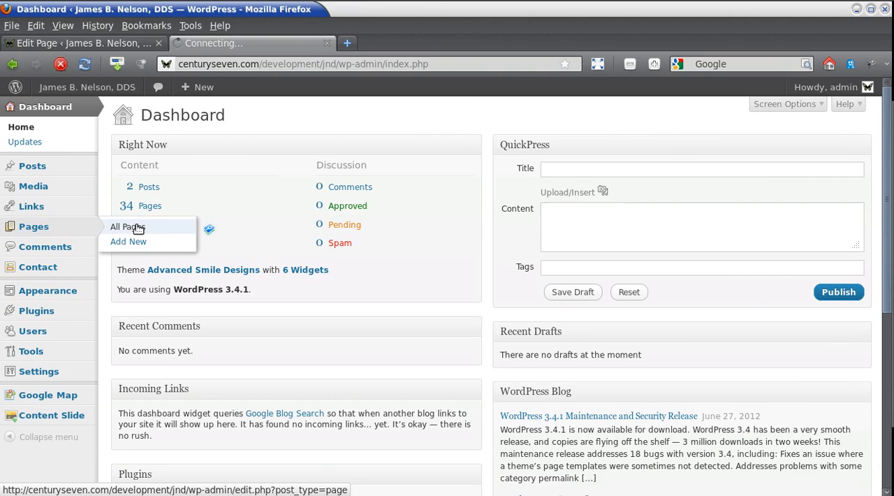
scroll(419, 186, "down", 2)
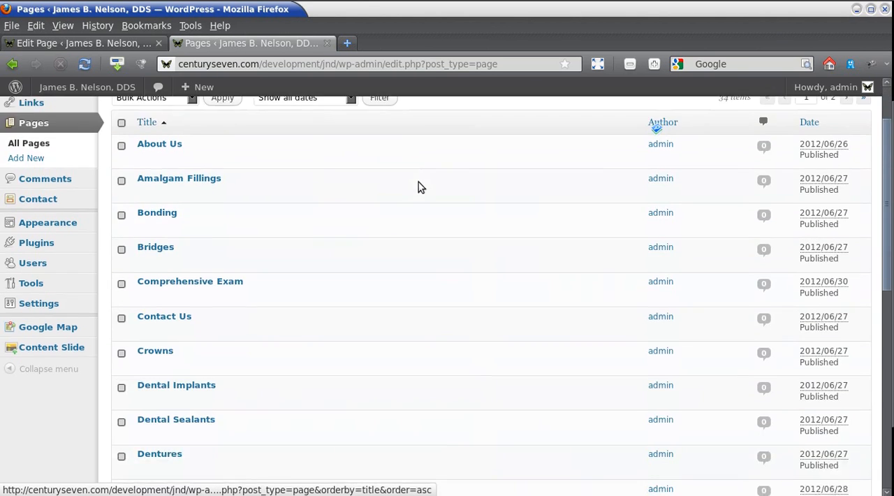
scroll(419, 185, "down", 10)
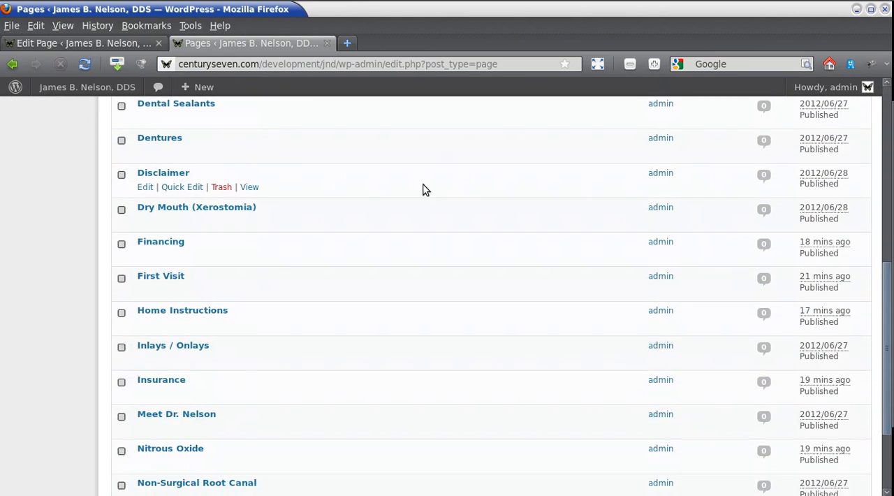
Go to the second page of the page list and locate the Scheduling entry.
left_click(113, 43)
left_click(217, 41)
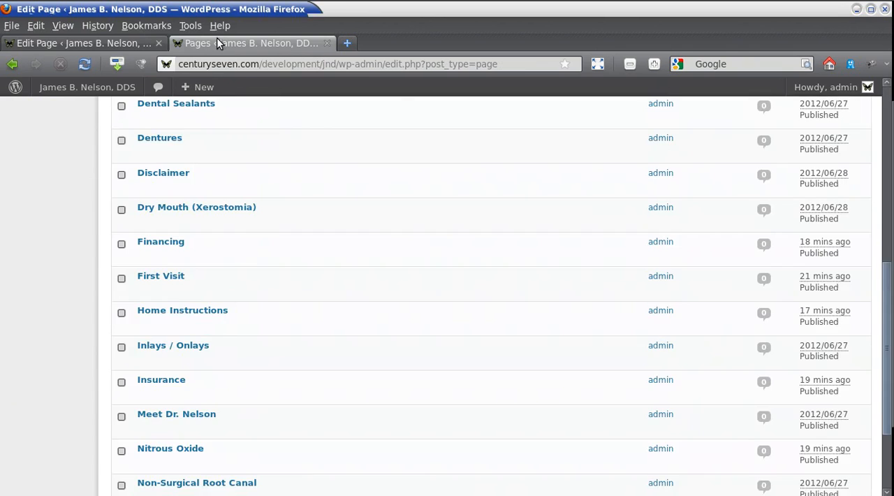
scroll(384, 310, "down", 4)
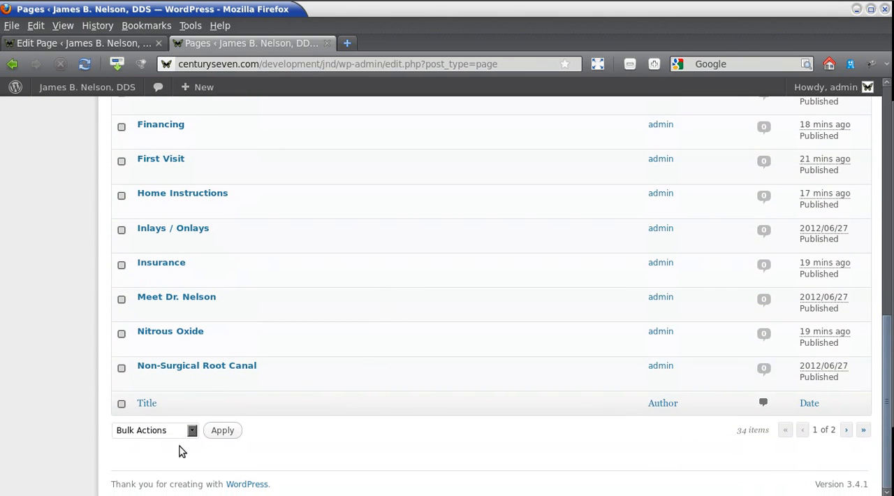
left_click(846, 430)
scroll(443, 196, "down", 1)
scroll(442, 196, "down", 8)
mouse_move(225, 228)
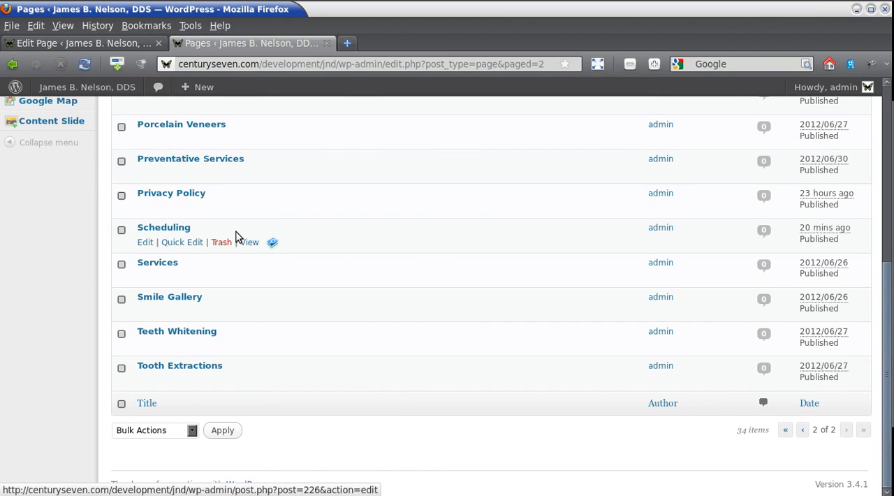
View the live Scheduling page in a separate tab from the page list, and close that tab.
right_click(253, 242)
left_click(286, 250)
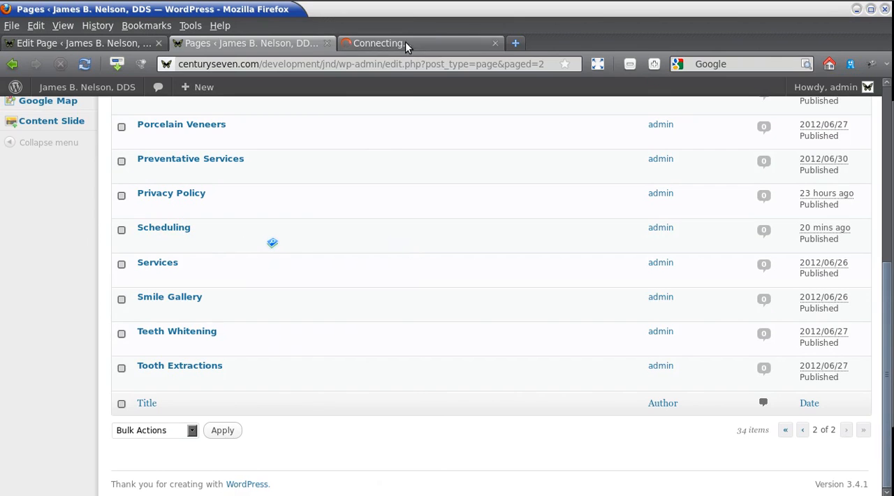
left_click(411, 44)
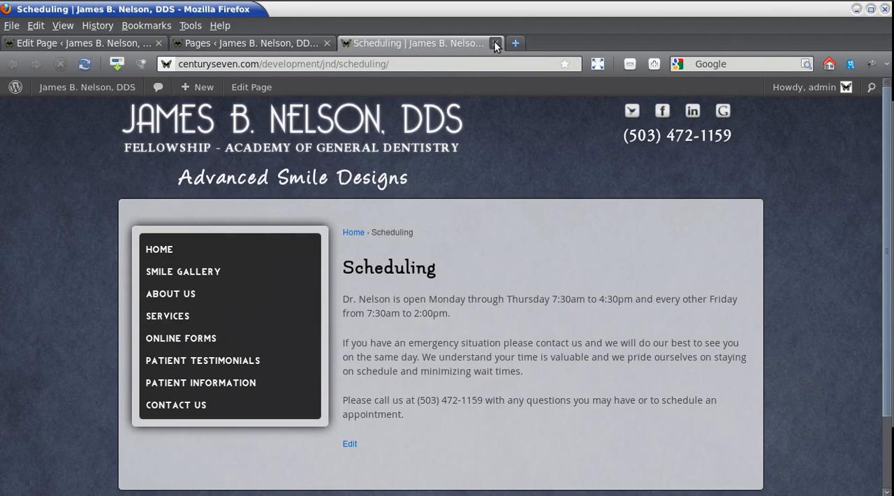
left_click(495, 44)
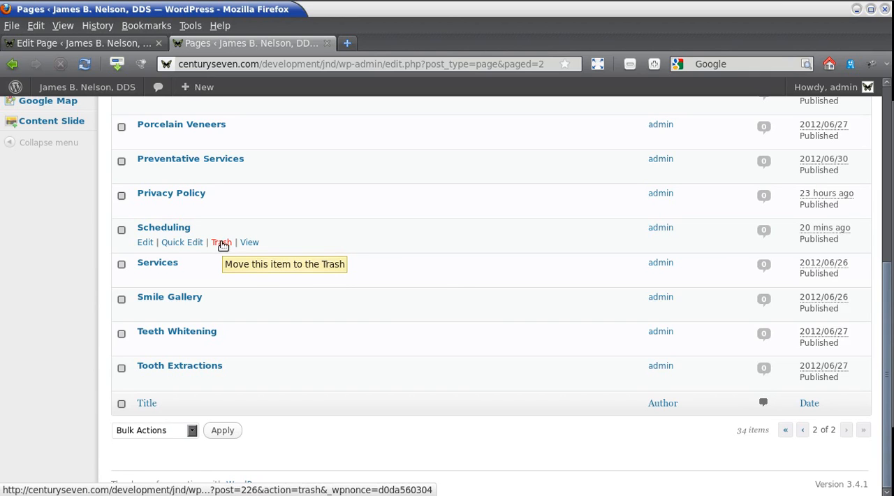
Inspect the Scheduling page's Quick Edit settings without saving, and open the page in the full editor.
left_click(178, 244)
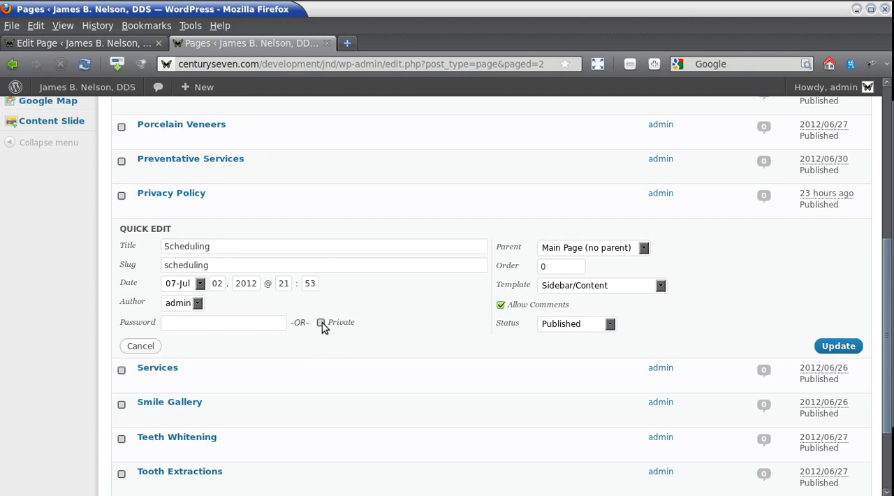
left_click(143, 349)
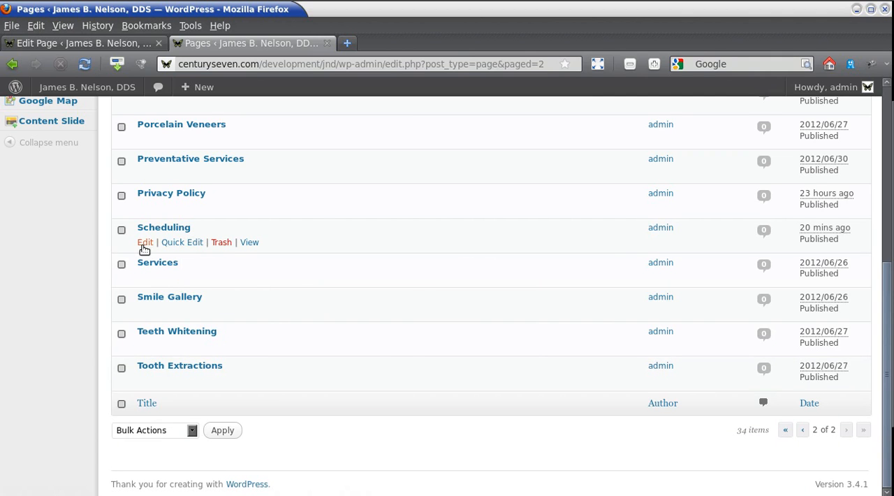
left_click(144, 245)
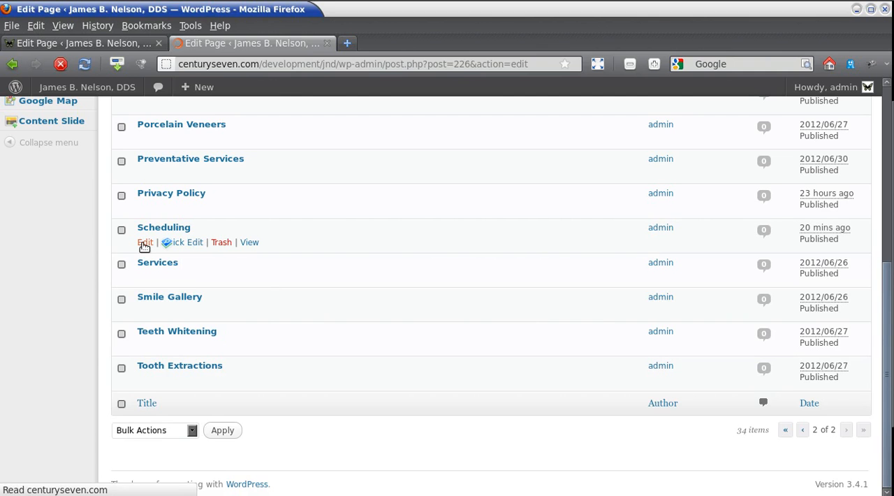
Return the first editor tab to the live Scheduling page and reopen the editor from there.
left_click(75, 43)
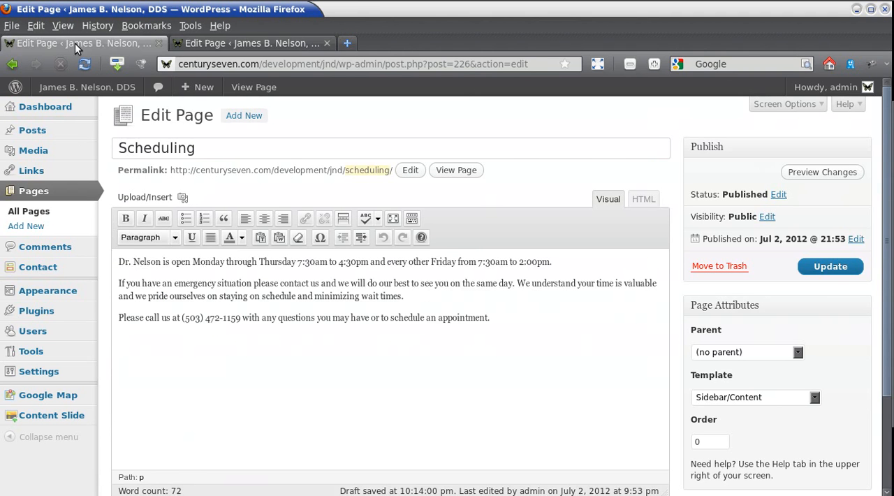
key("alt+Left")
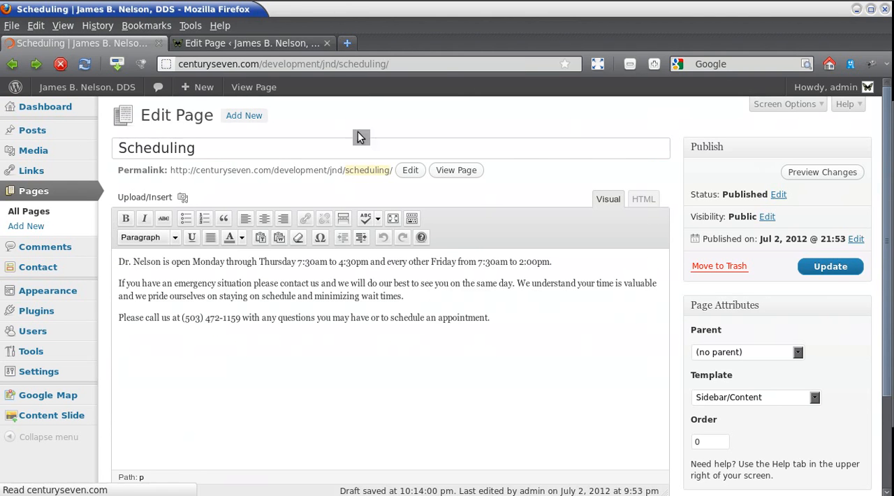
scroll(501, 409, "down", 1)
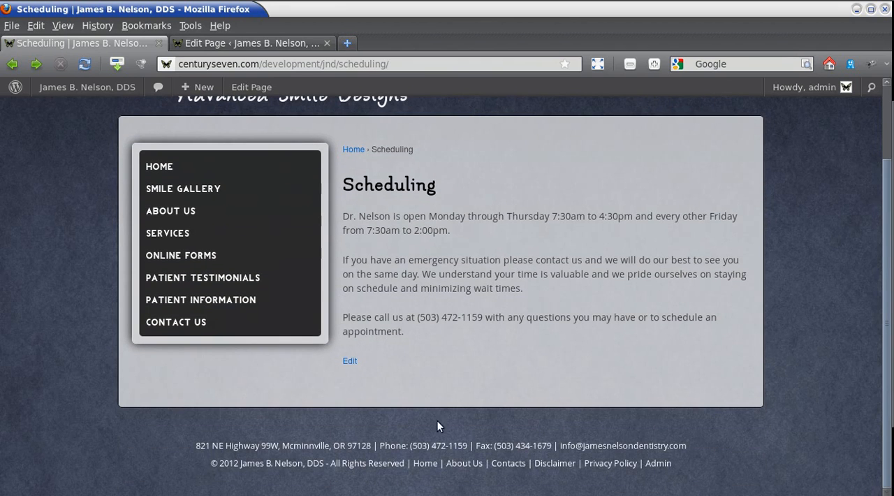
left_click(349, 363)
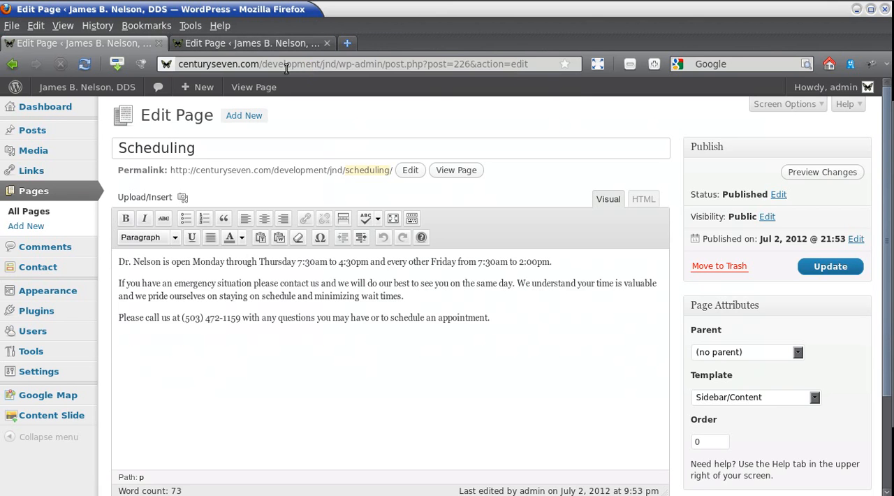
Open the live Scheduling page from its editor, return to the editor, and close the duplicate editor tab.
left_click(455, 170)
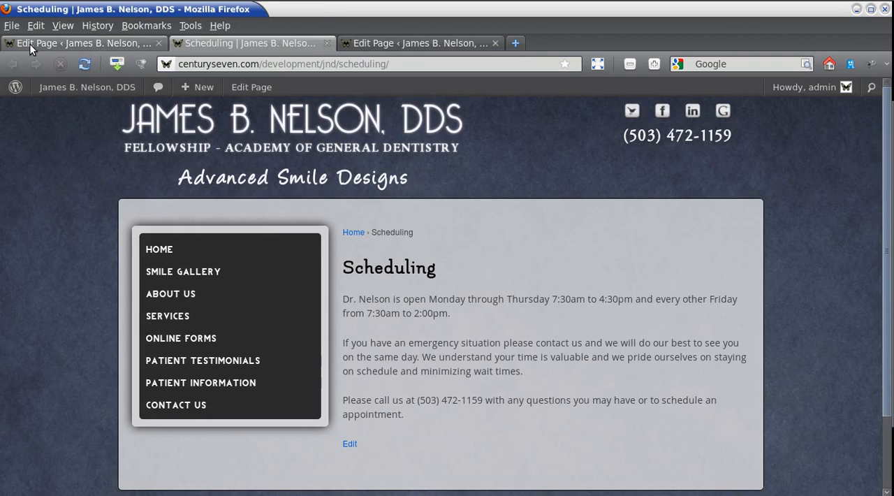
left_click(30, 42)
left_click(495, 43)
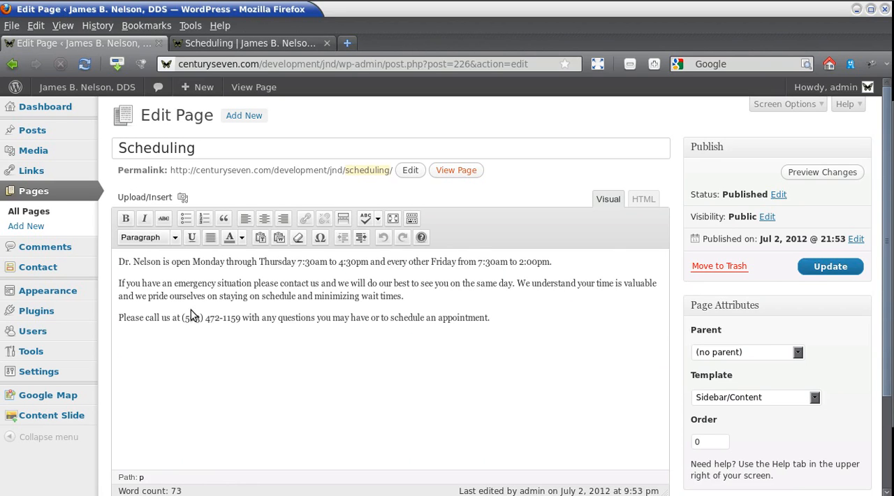
Examine the text format choices, such as Heading 1 and Heading 2, in the Scheduling page's editor without applying any.
left_click_drag(183, 318, 243, 318)
left_click(293, 381)
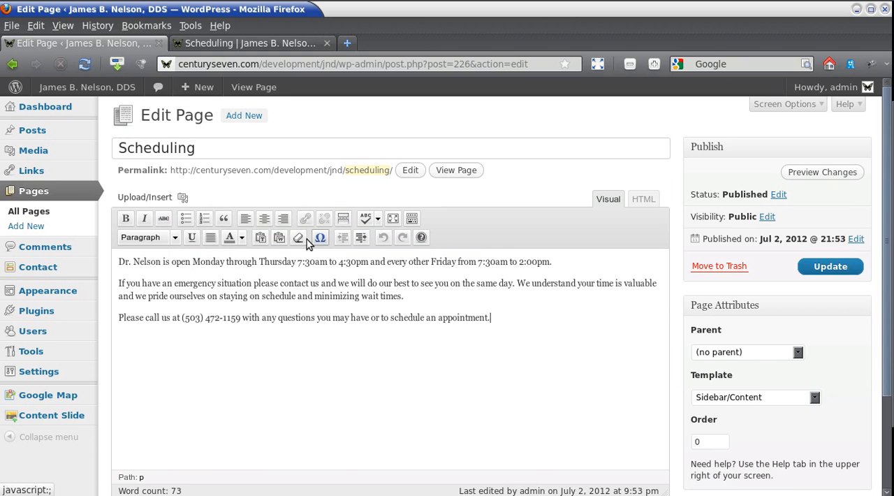
left_click(175, 238)
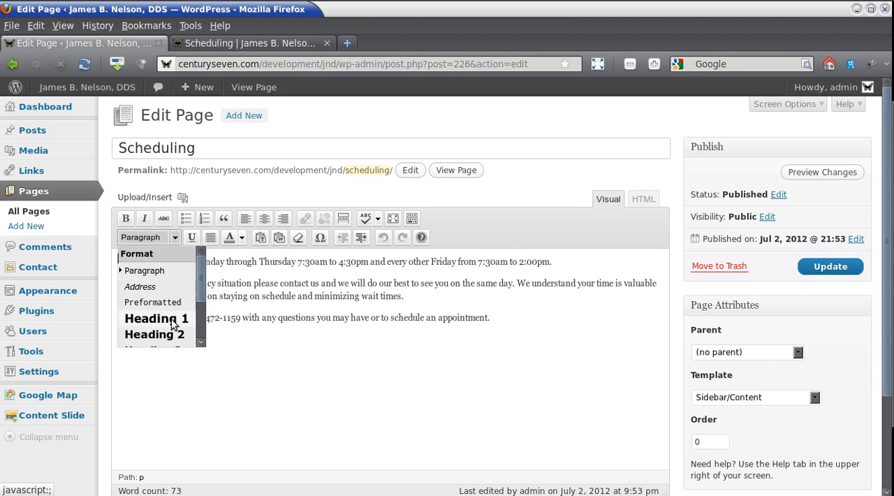
left_click(175, 238)
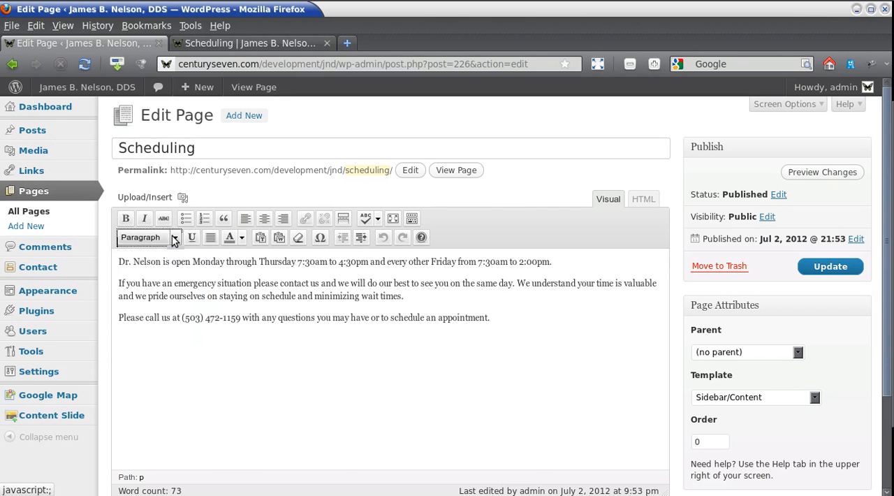
left_click(175, 238)
left_click(455, 316)
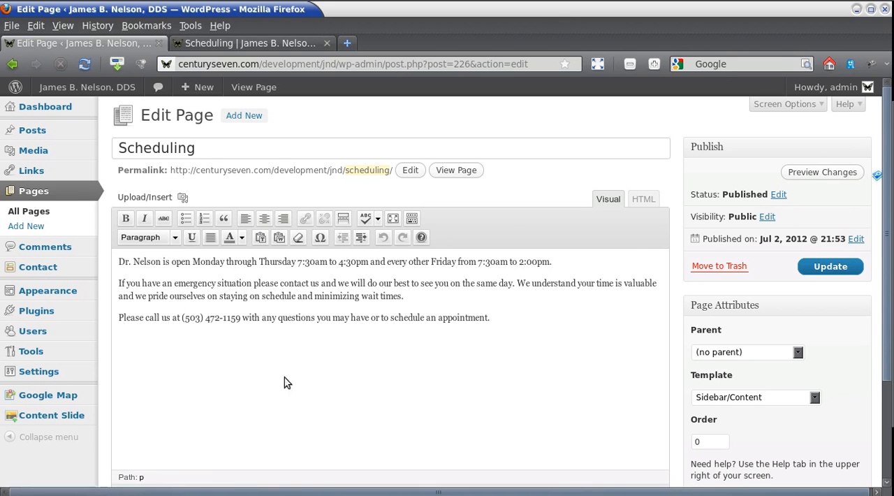
Make the phone number in the last paragraph of the Scheduling page bold.
left_click(188, 383)
left_click_drag(182, 319, 229, 320)
left_click_drag(234, 320, 241, 321)
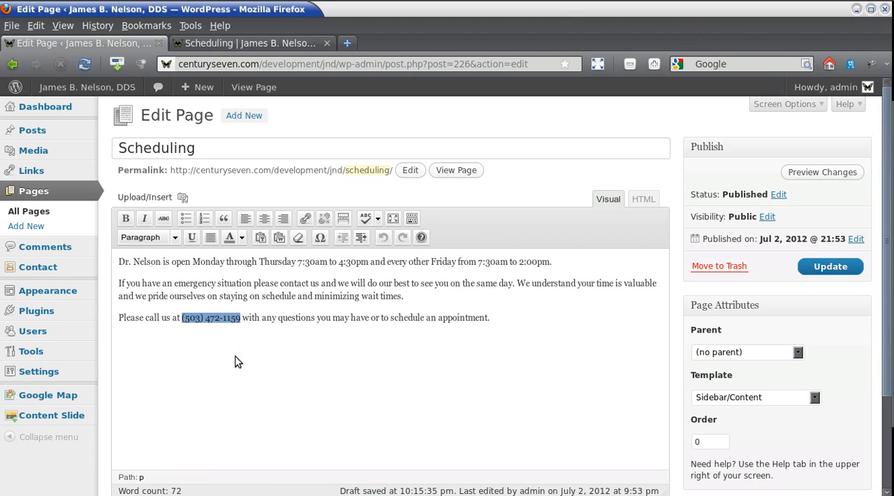
left_click(125, 218)
left_click(503, 422)
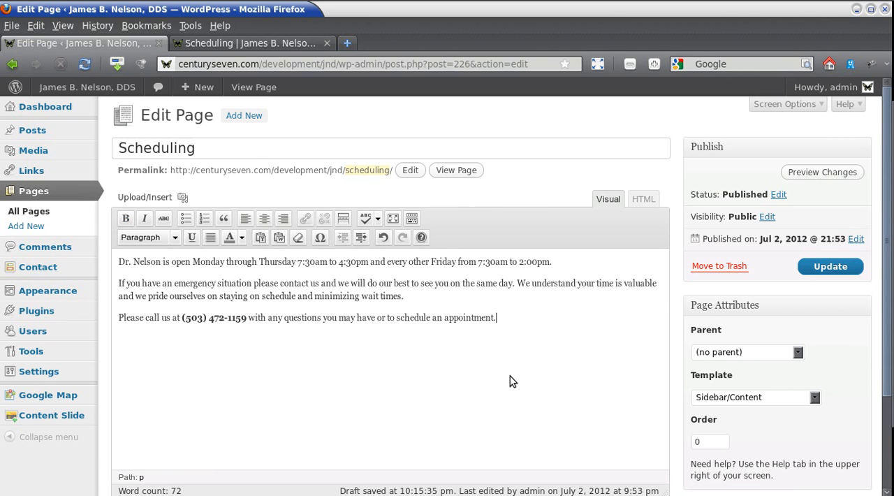
Preview the Scheduling page's unsaved changes, check the last paragraph, and close the preview.
left_click(824, 173)
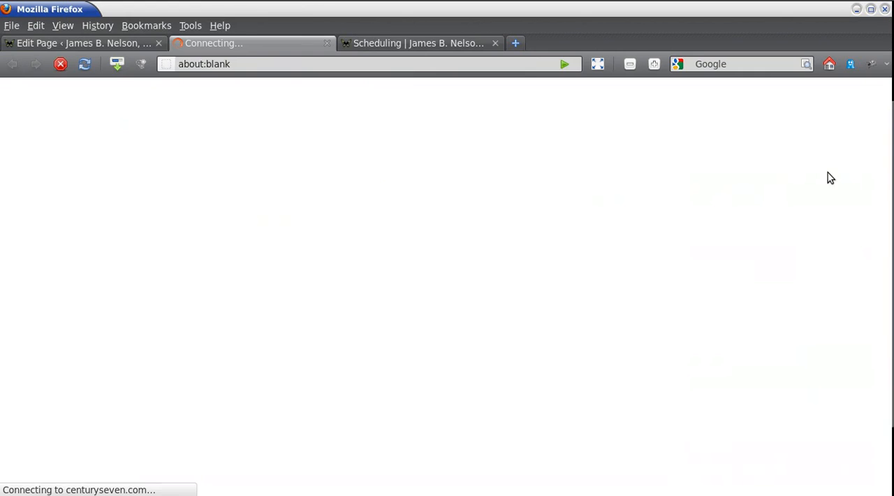
scroll(566, 298, "down", 1)
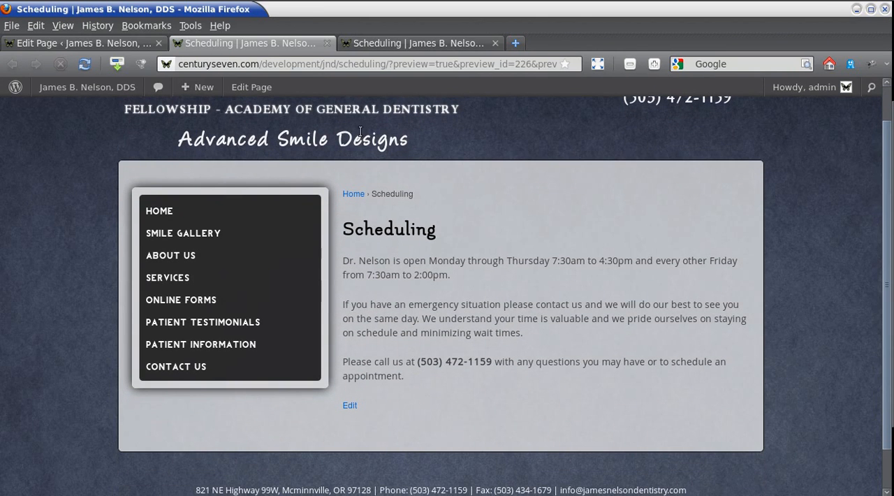
left_click(325, 43)
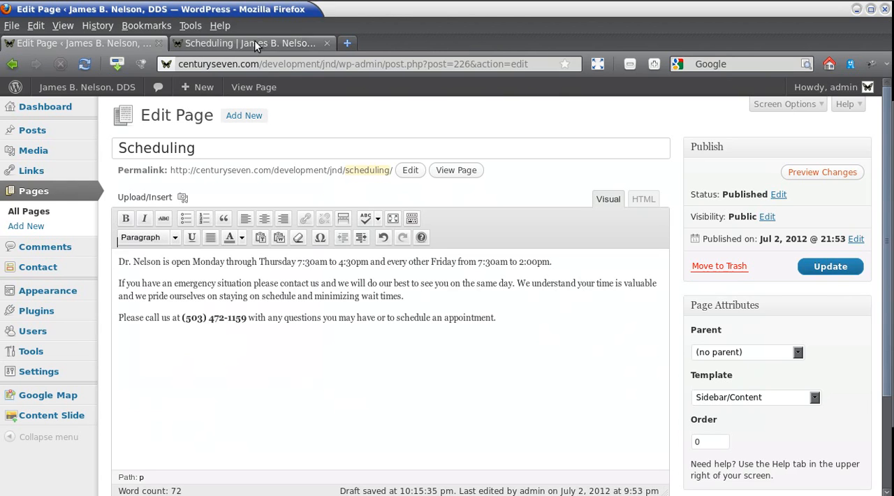
Update the Scheduling page with its bold phone number and check the number in the last paragraph of the live page.
left_click(831, 266)
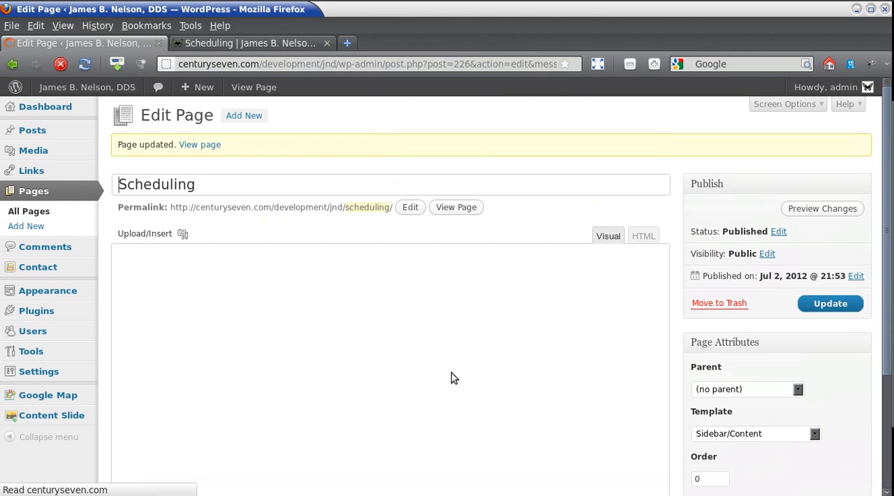
left_click(187, 145)
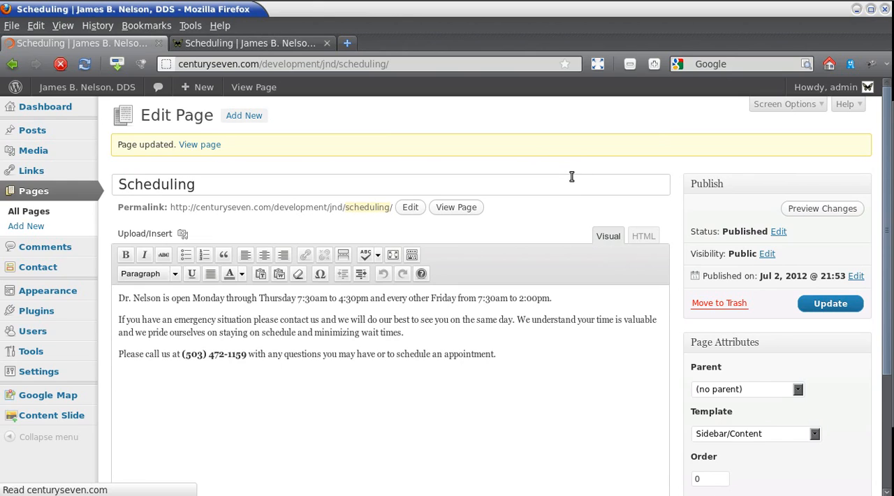
scroll(569, 179, "down", 2)
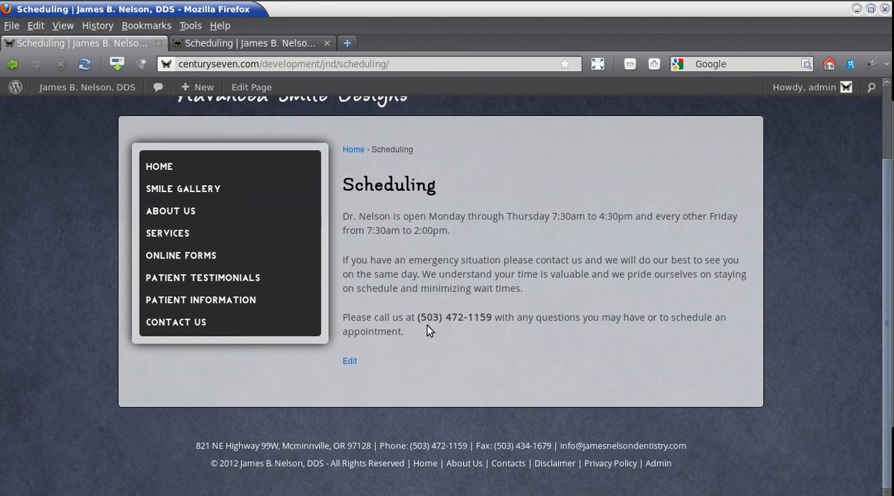
left_click_drag(417, 318, 493, 317)
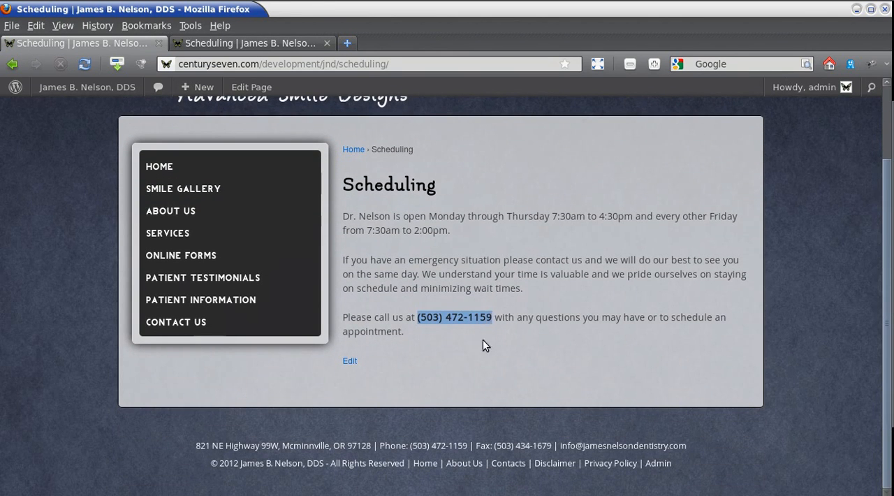
left_click(460, 374)
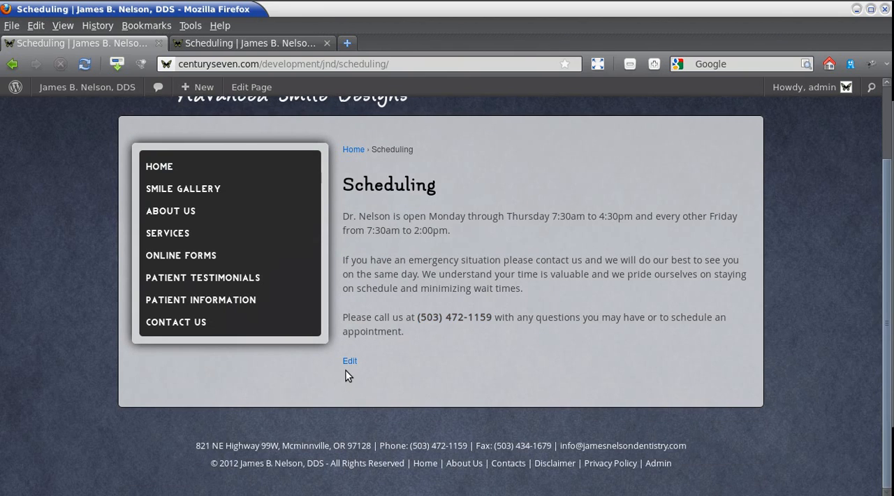
Reopen the Scheduling page for editing from its live version and look over the editor and page attributes.
left_click(349, 361)
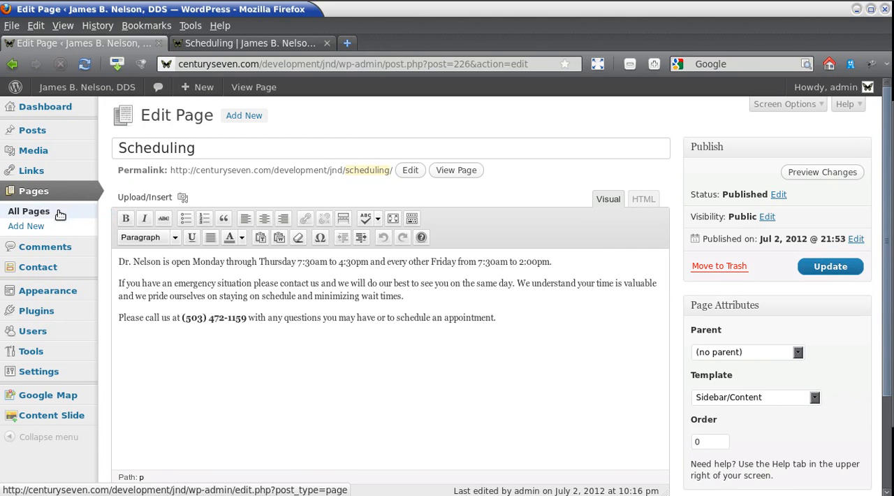
scroll(678, 120, "down", 2)
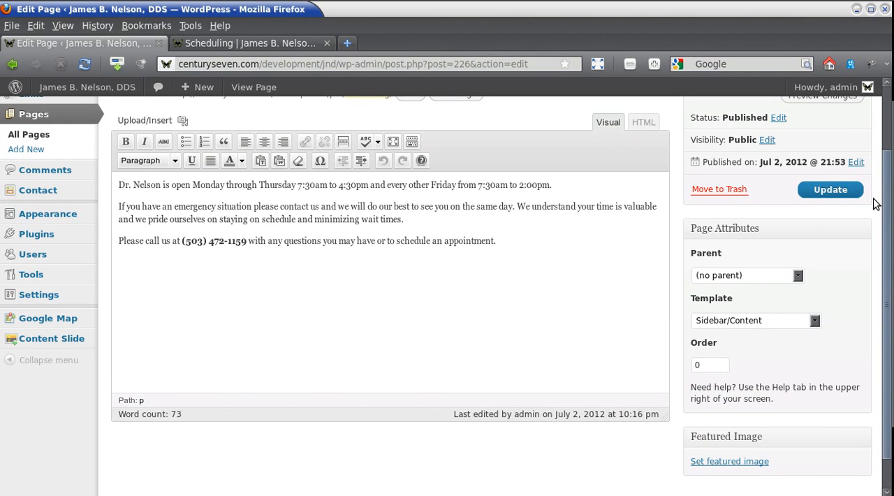
left_click_drag(888, 210, 888, 150)
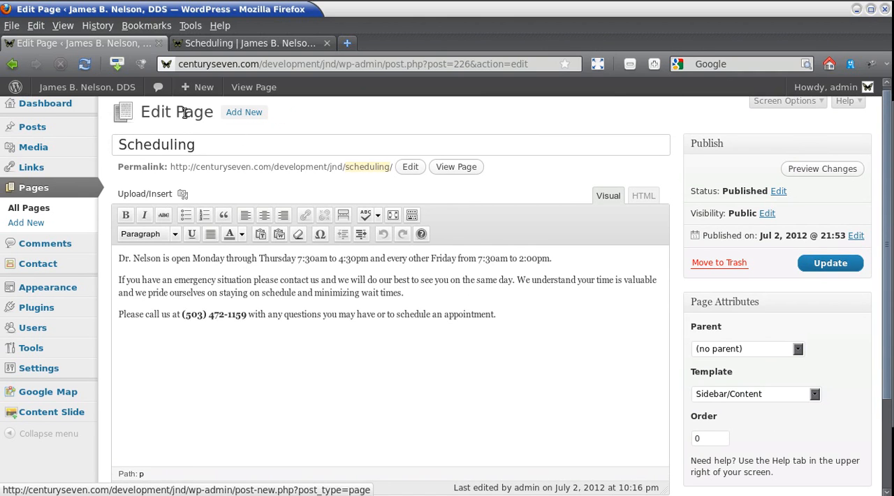
Open a blank new page and examine its title field and the post-new.php?post_type=page part of its address.
left_click(244, 112)
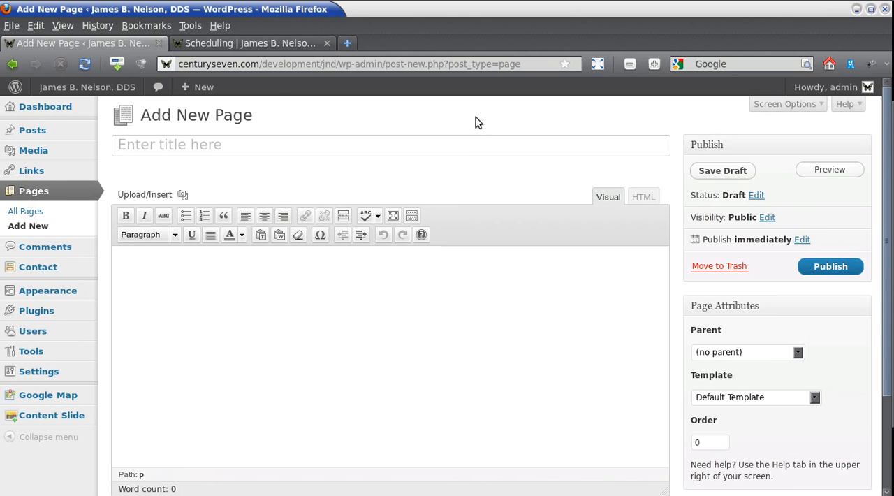
left_click(120, 146)
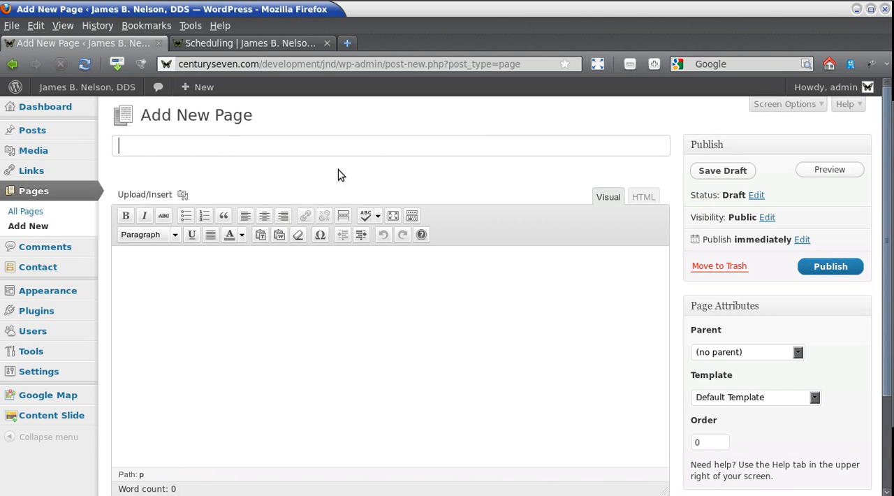
left_click(379, 65)
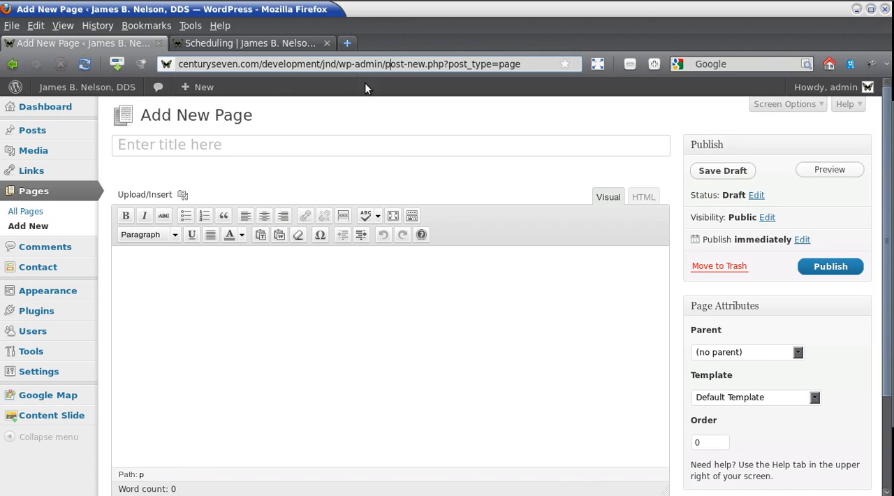
left_click_drag(385, 64, 532, 85)
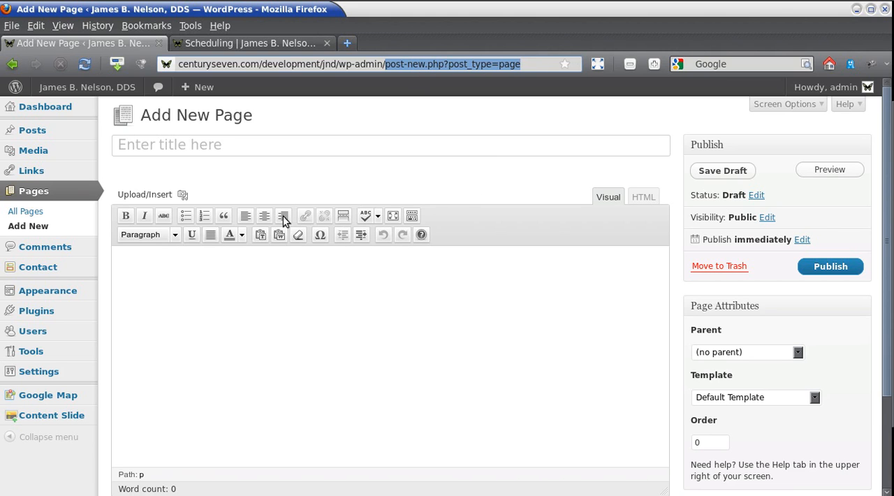
Open the About Us page's editor in a new tab from the list of all pages and view its live page.
left_click(25, 211)
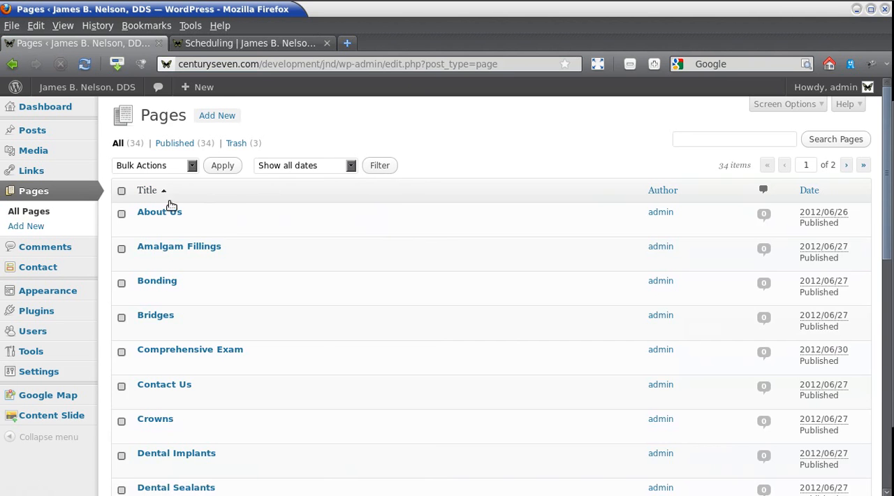
right_click(155, 217)
left_click(213, 224)
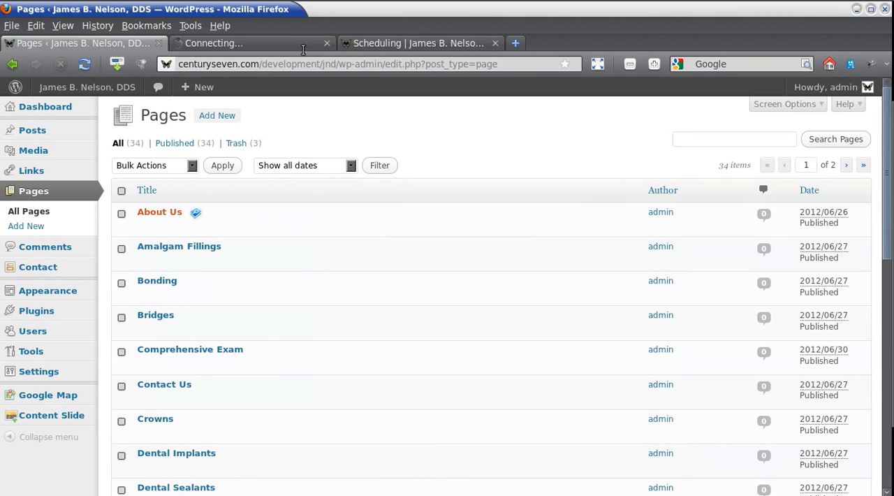
left_click(254, 45)
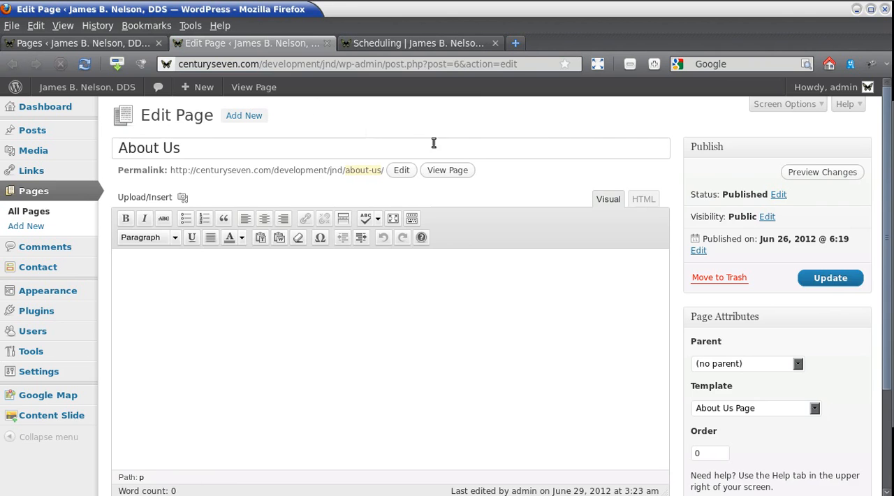
left_click(451, 170)
left_click(327, 44)
Compare the About Us heading on the live page with the about-us/ ending of its web address.
left_click(388, 64)
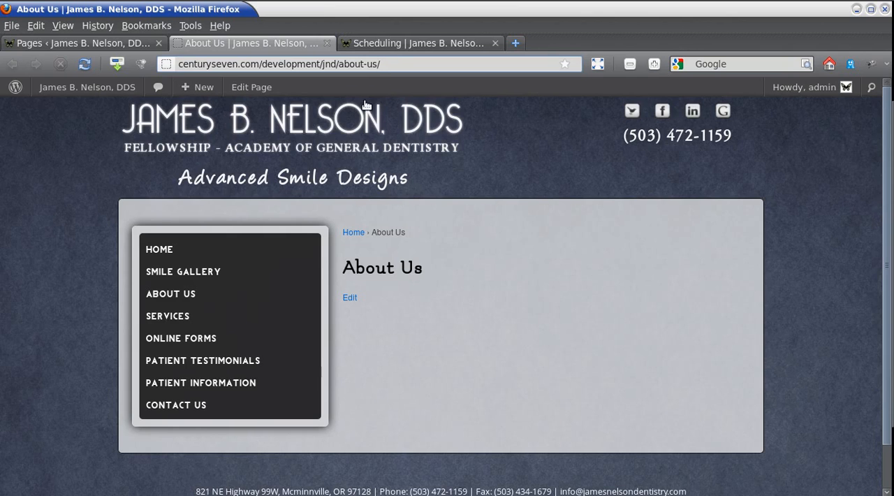
left_click(340, 64)
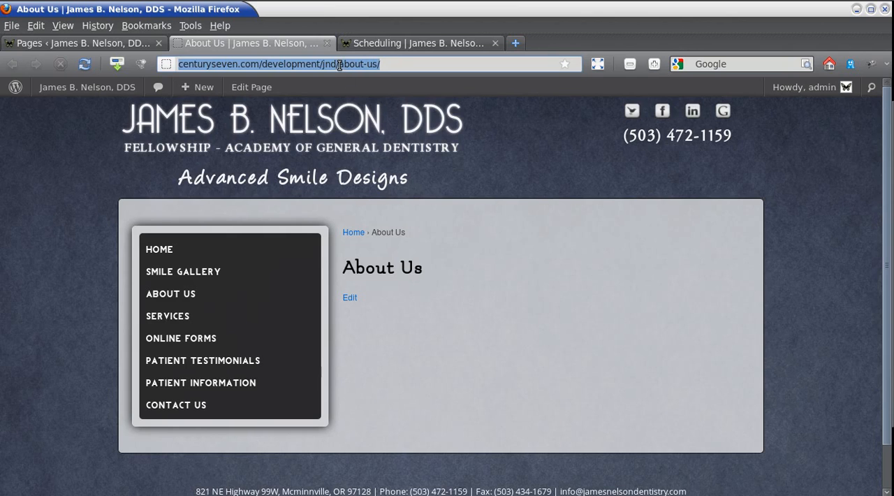
left_click(383, 65)
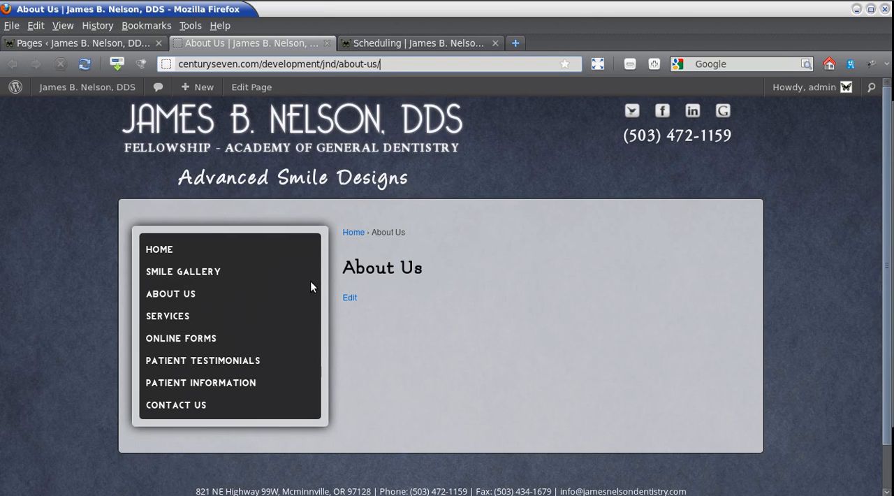
left_click_drag(341, 271, 538, 157)
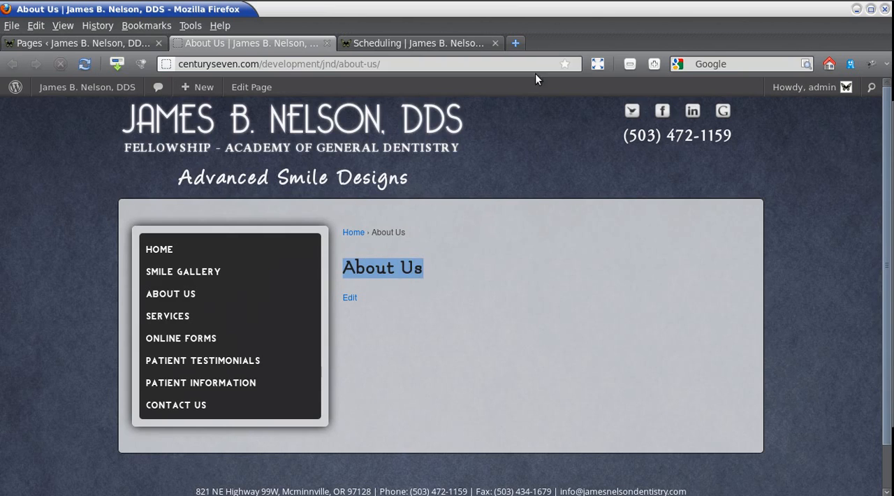
left_click(410, 64)
left_click_drag(340, 65, 434, 68)
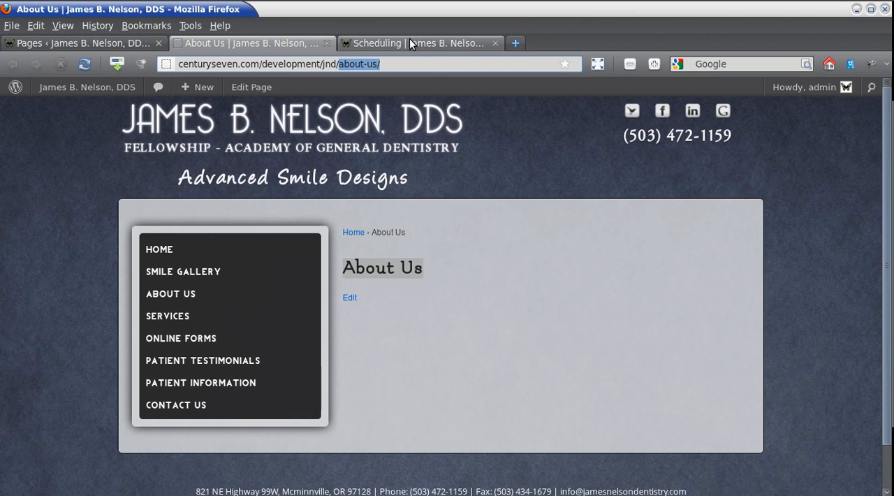
left_click(858, 3)
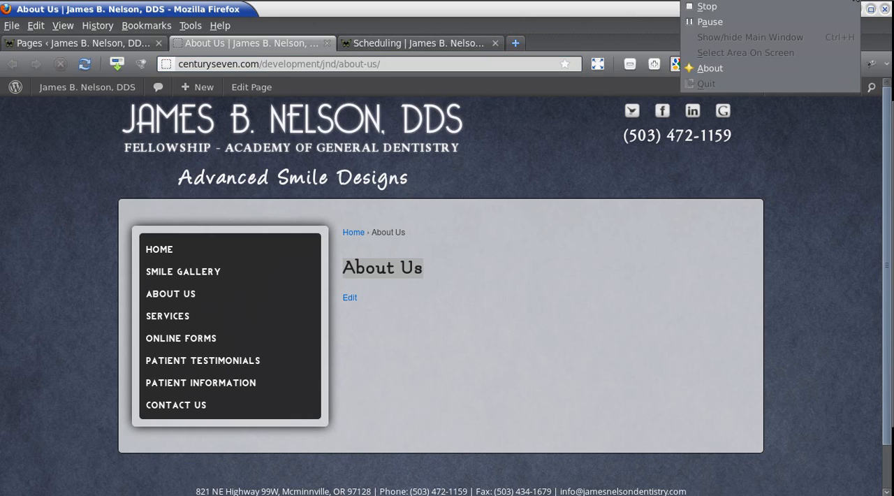